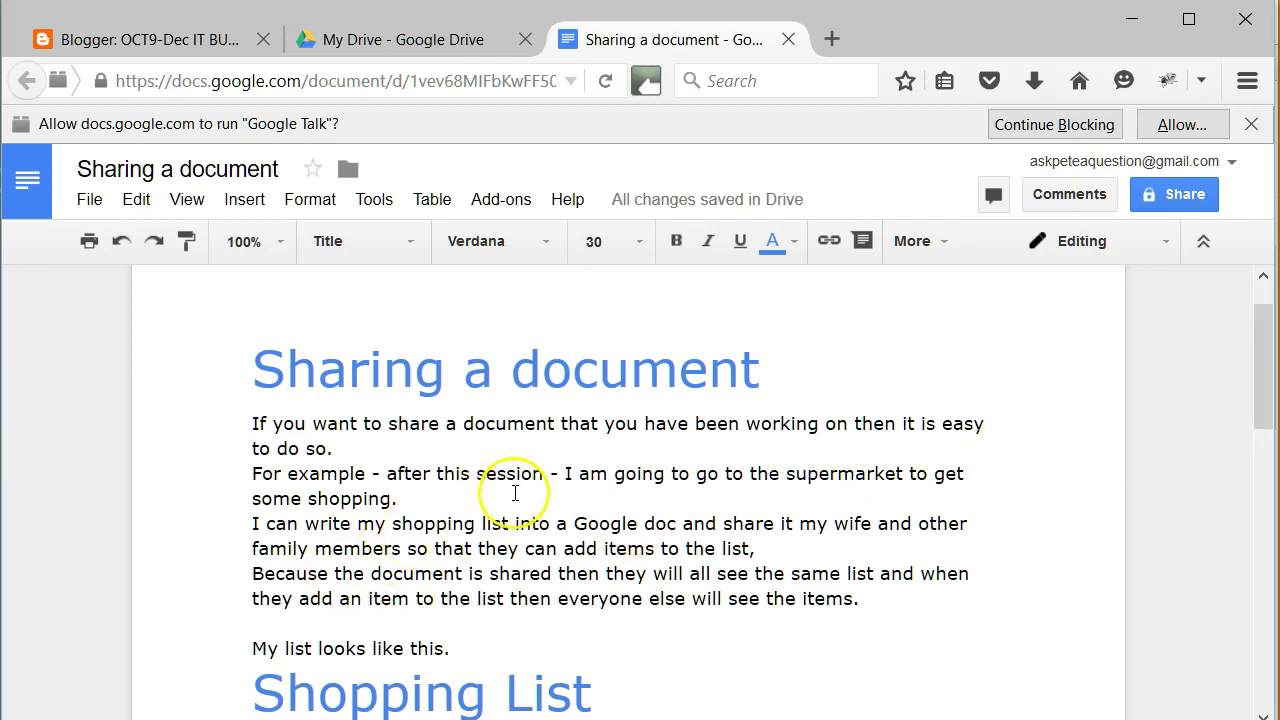
Step: Scroll down the shopping list and place the cursor after Spuds
scroll(620, 505, down, 2)
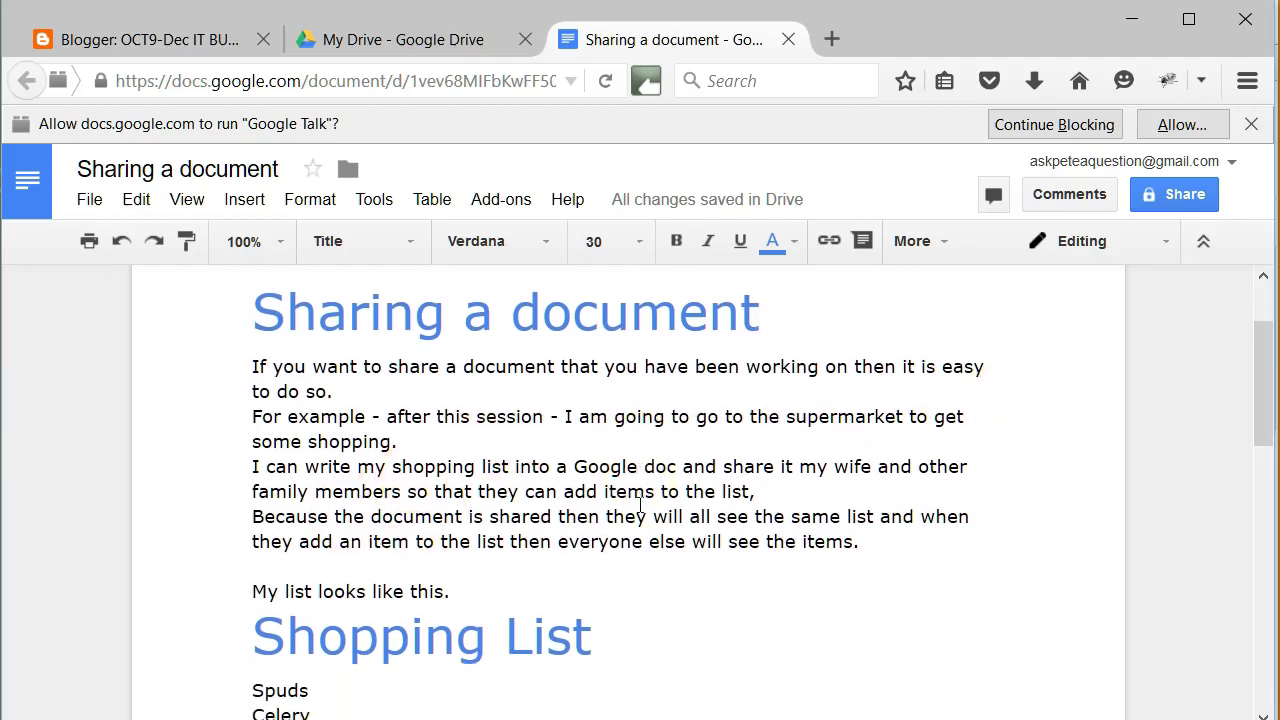
scroll(640, 505, down, 4)
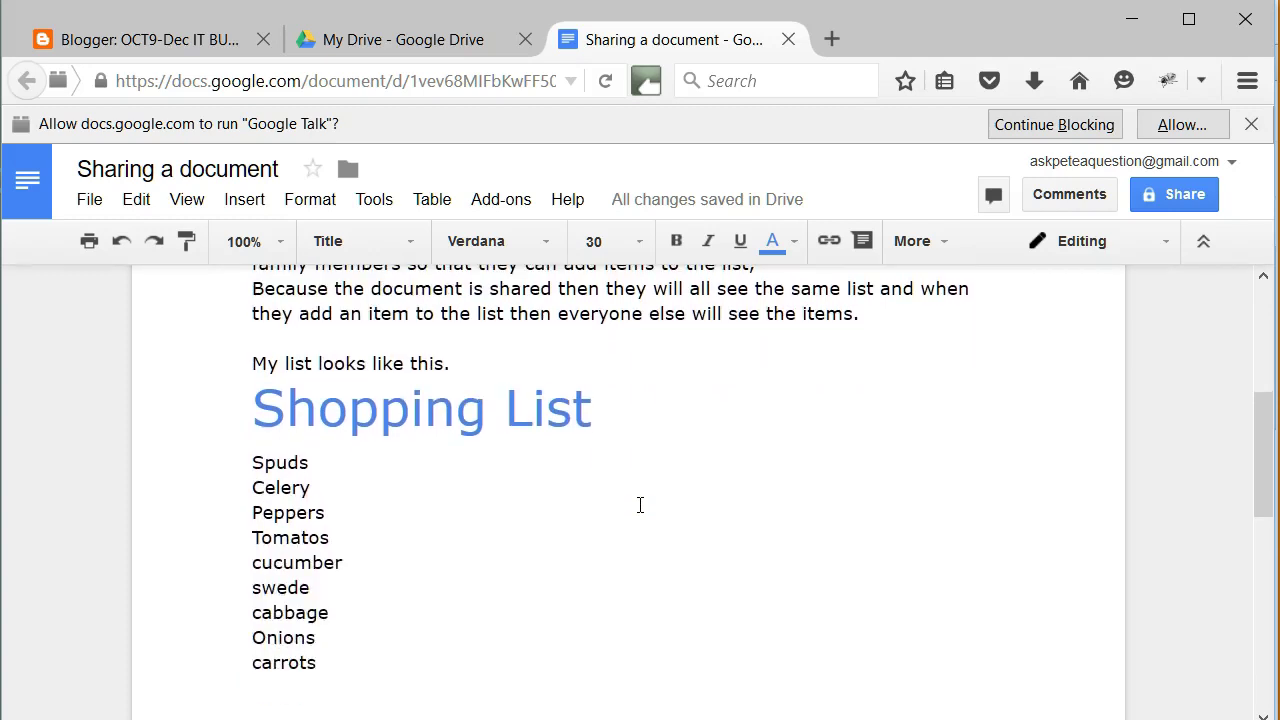
click(306, 462)
Step: Share the document with the suggested contact as editor, adding the note 'just off to the shops'
click(1159, 198)
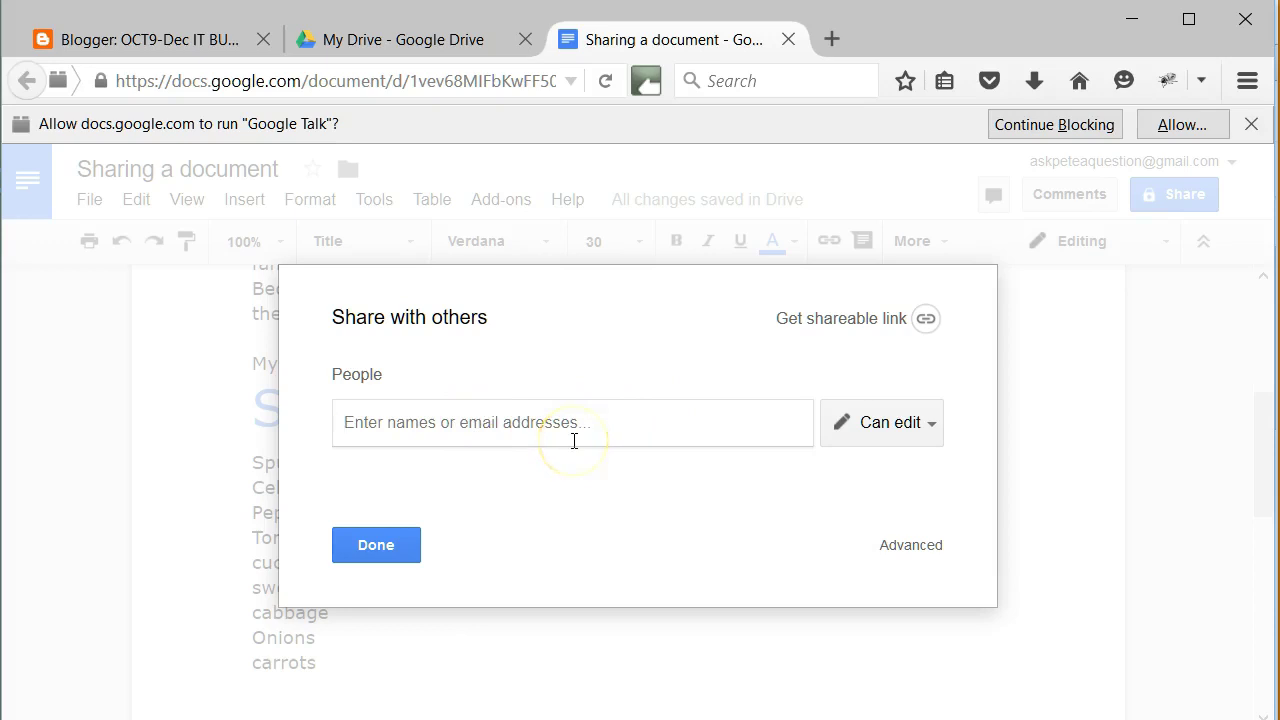
text(m)
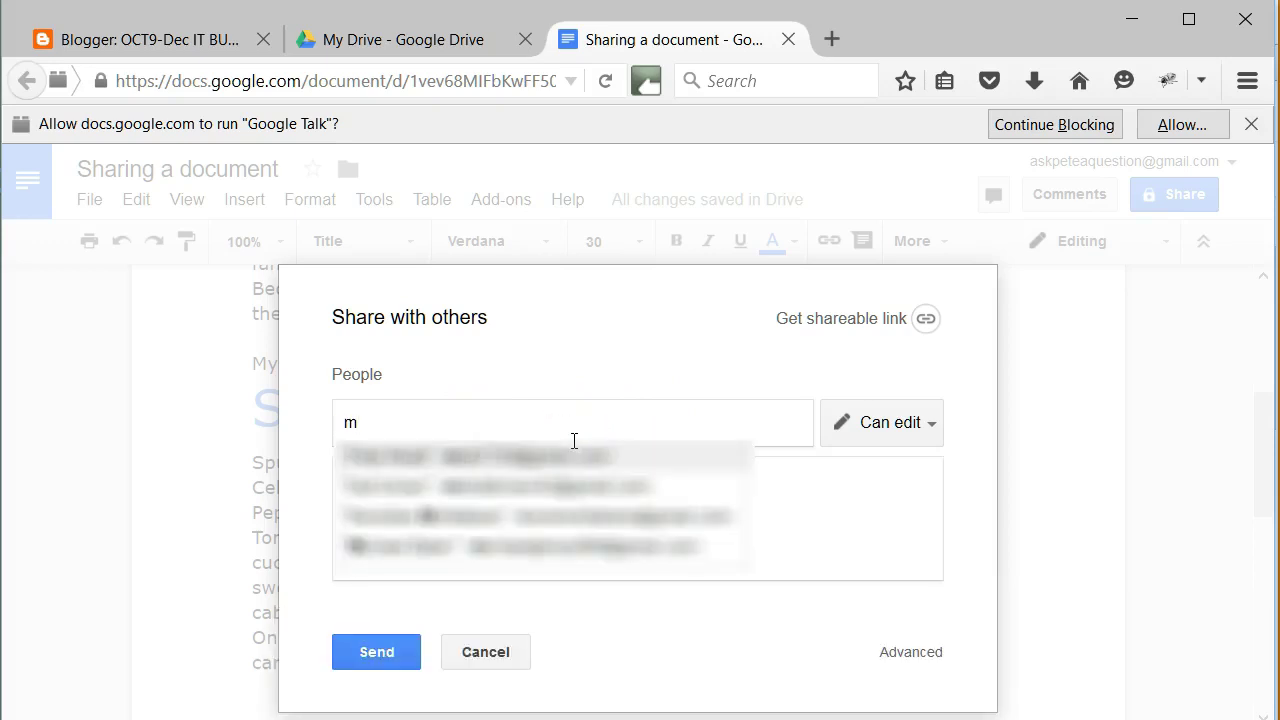
text(o)
click(569, 458)
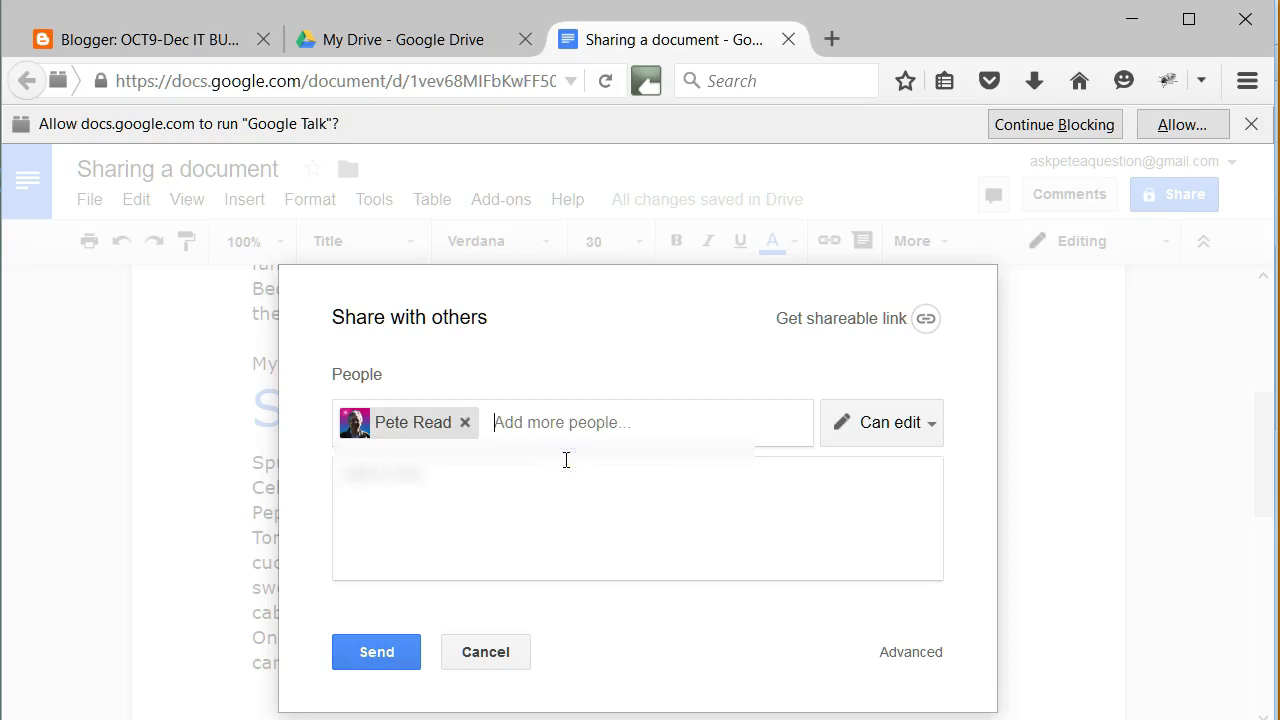
click(934, 423)
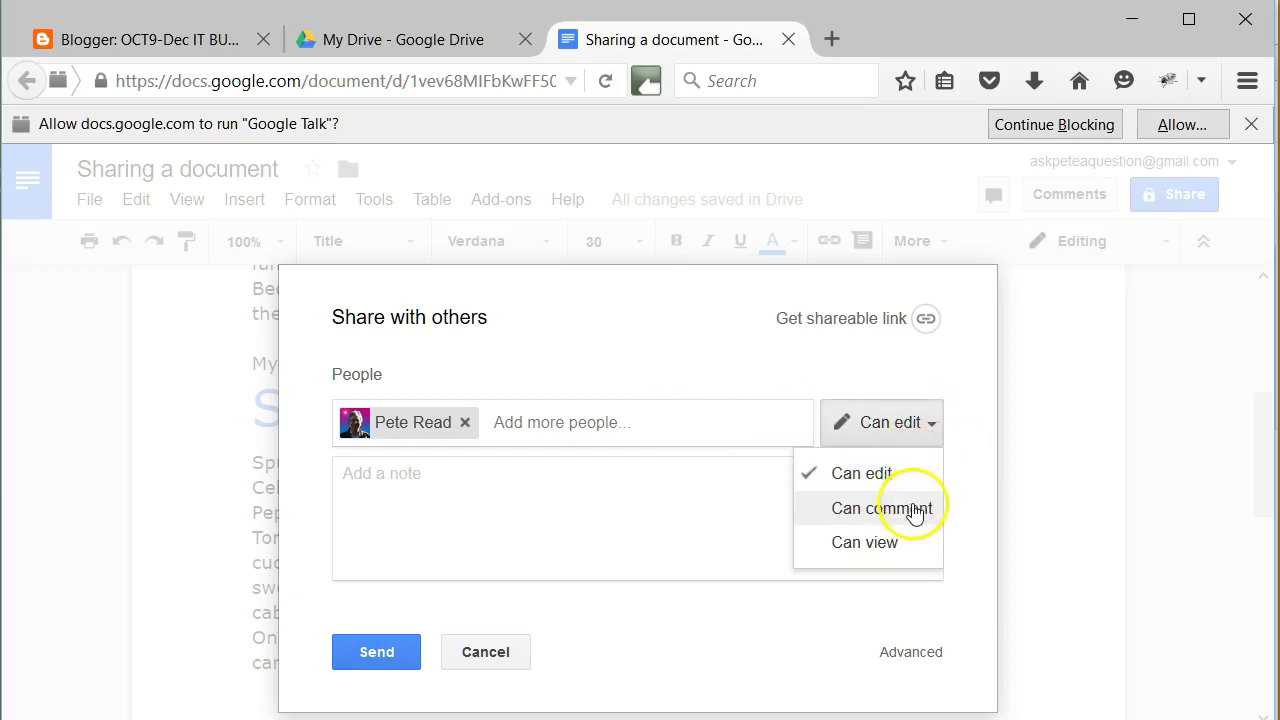
click(690, 516)
text(just off to the shops)
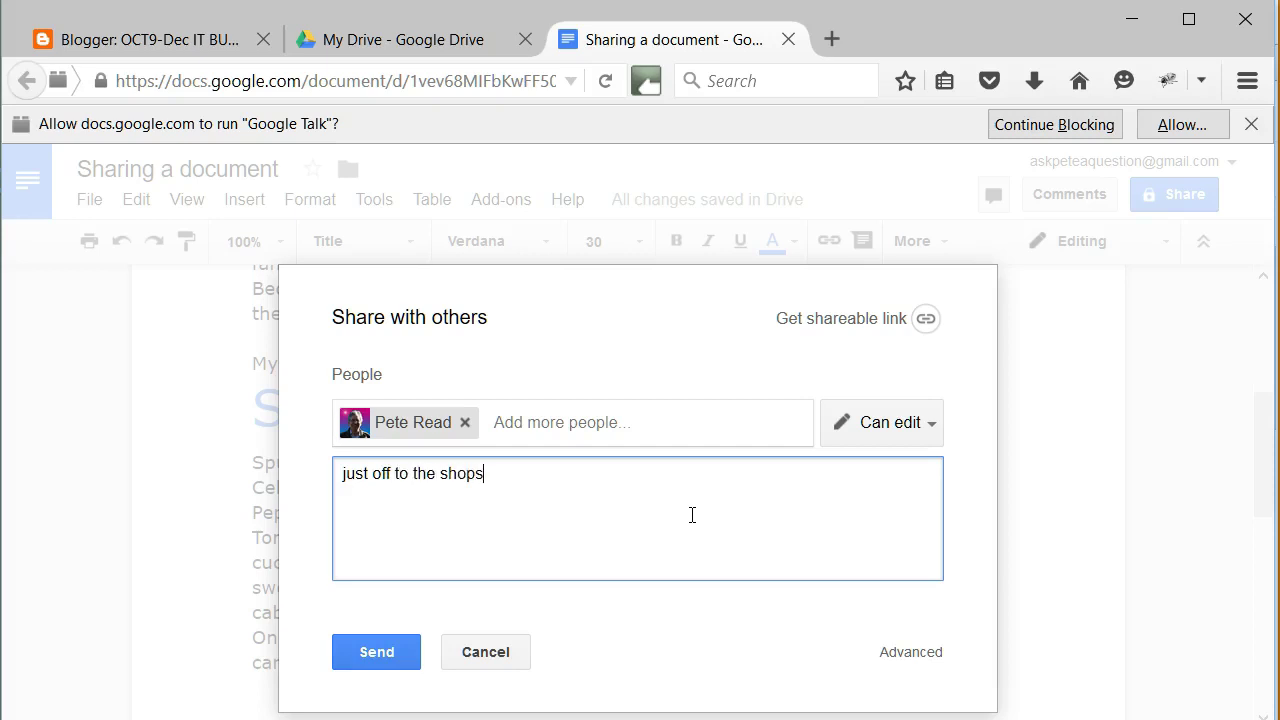
click(382, 652)
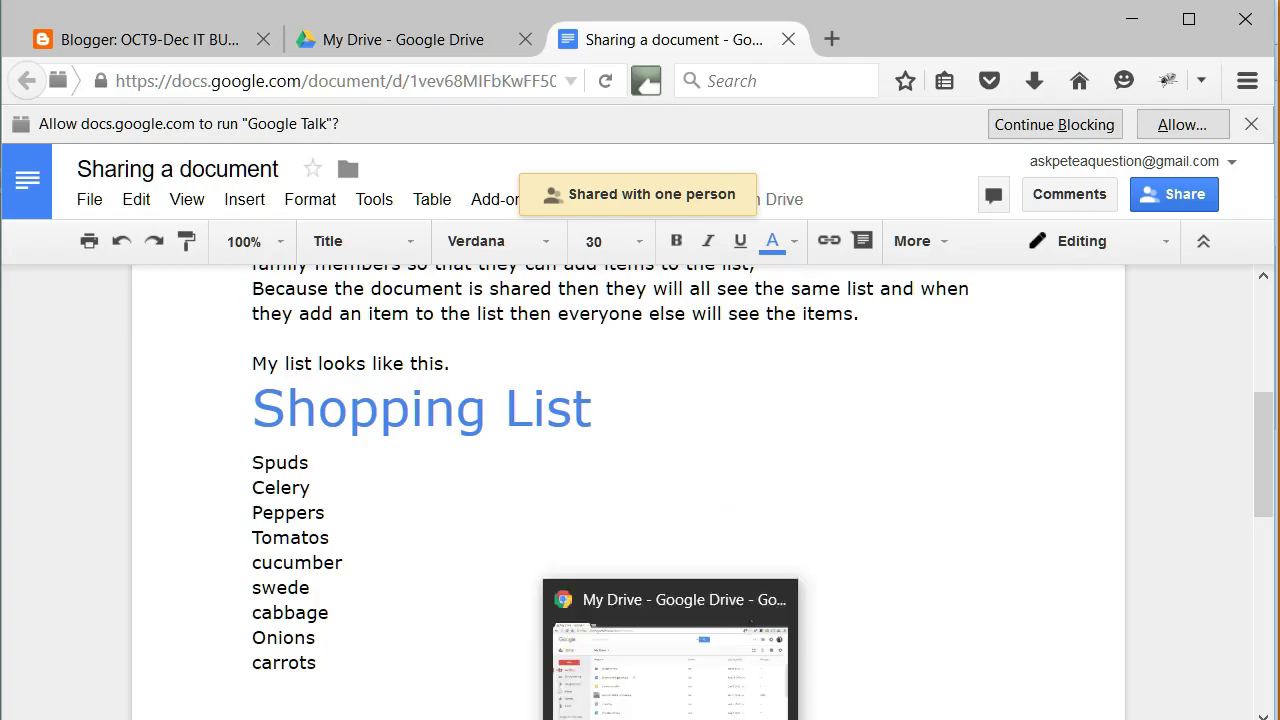
Step: In the other account's Drive, open 'Sharing a document' from the Shared with me list
click(700, 716)
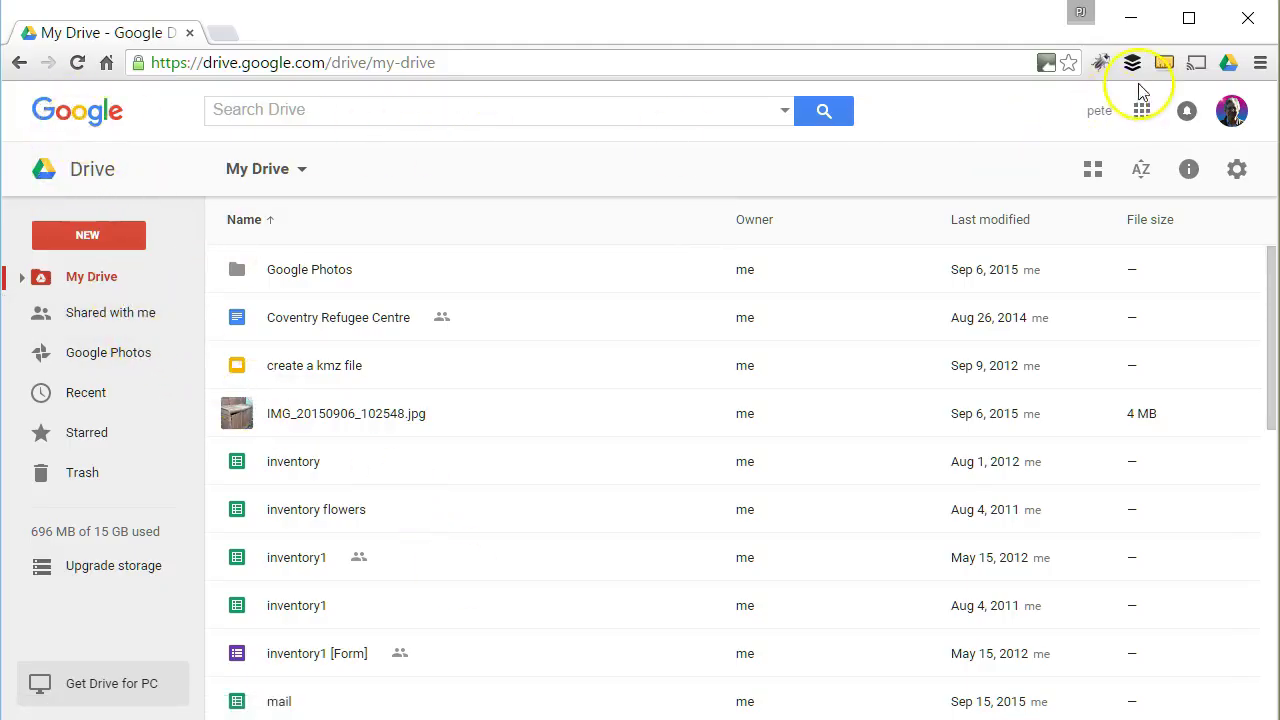
click(100, 322)
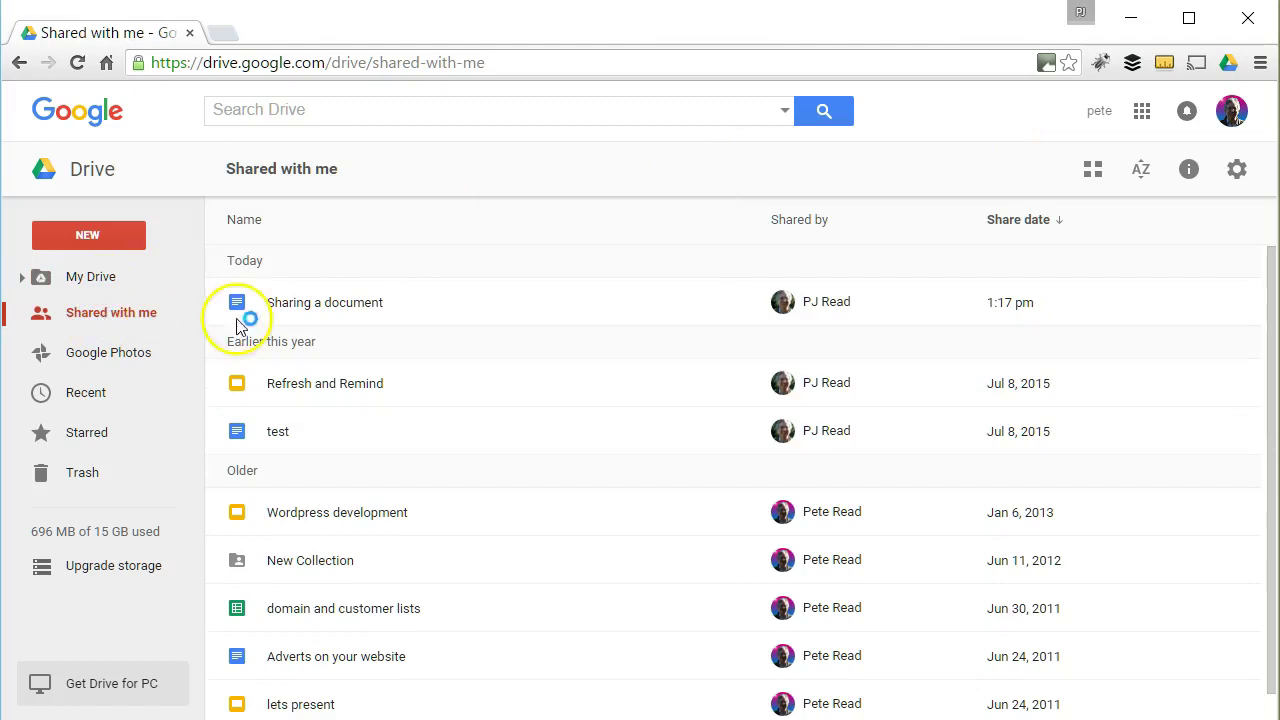
click(290, 305)
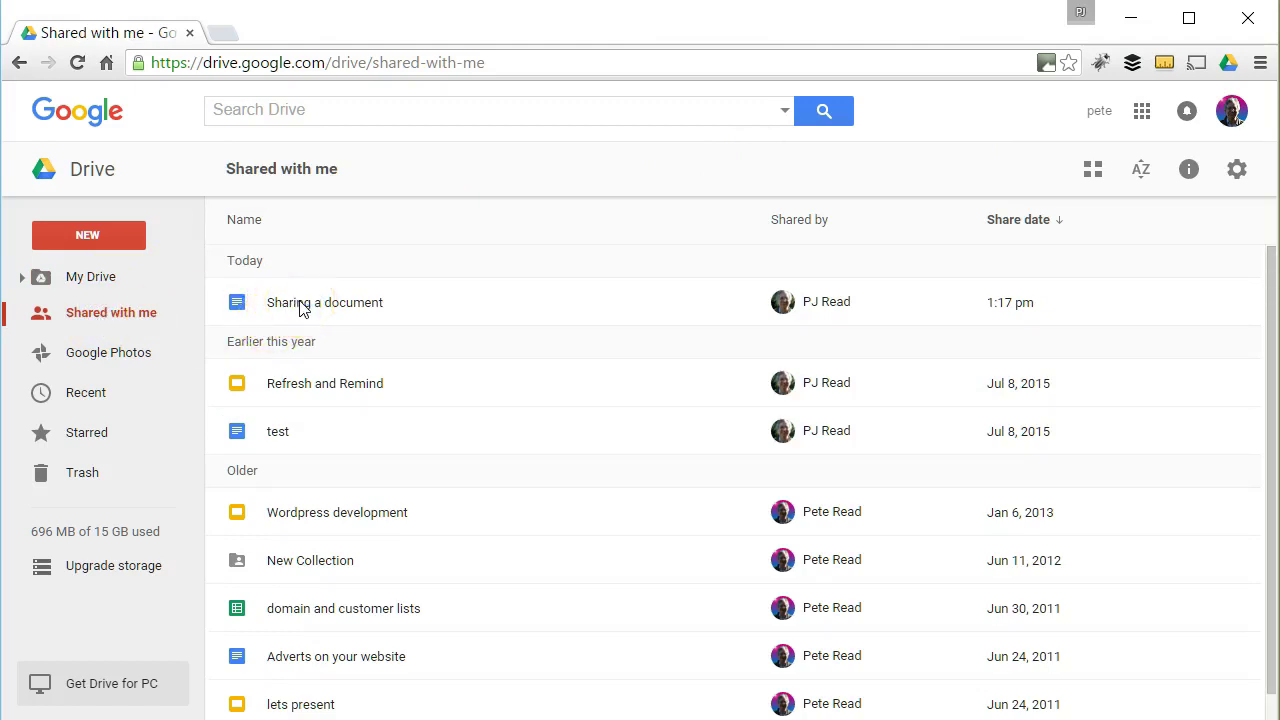
click(300, 308)
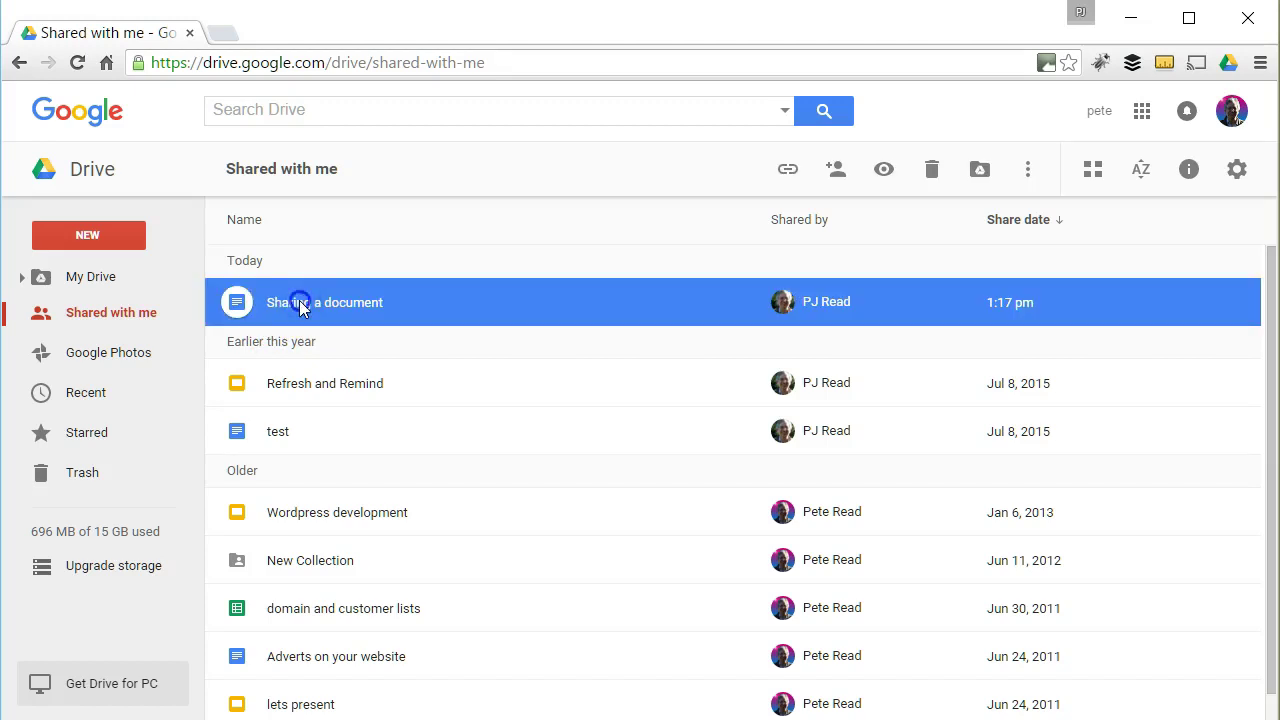
double_click(300, 308)
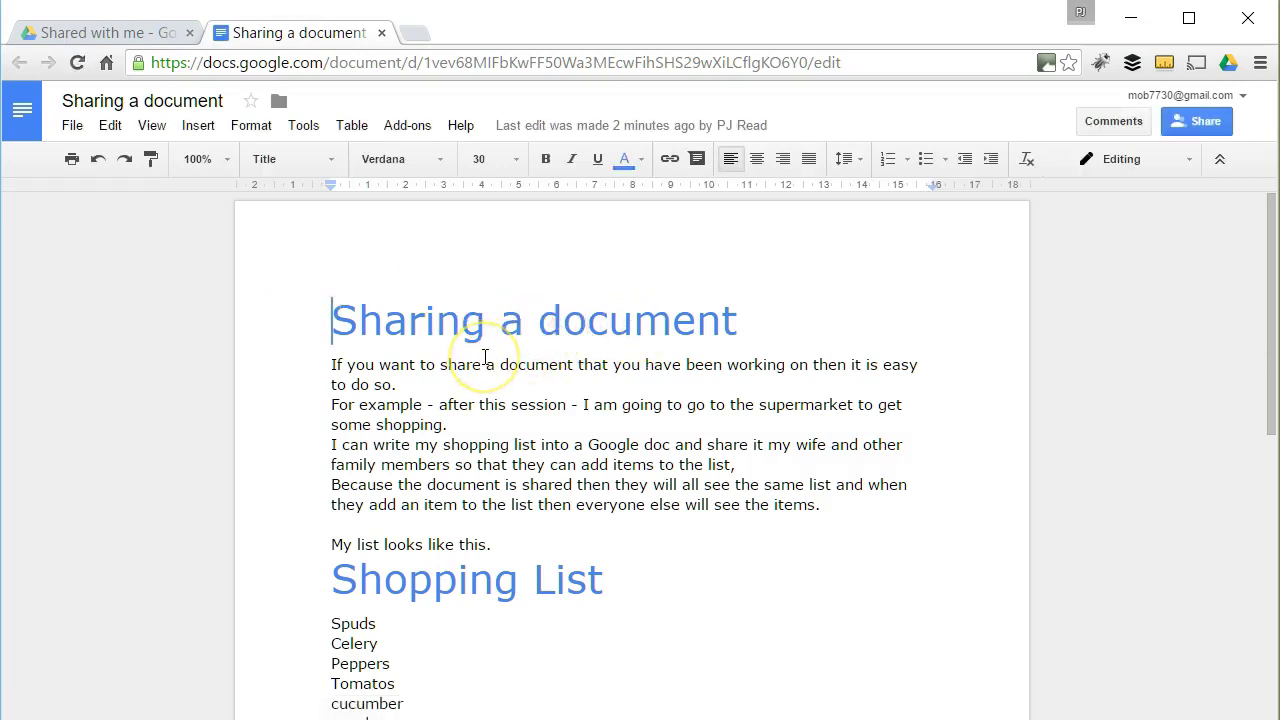
Step: Scroll the recipient's copy of the list and dismiss the recent edits notice
click(333, 623)
scroll(558, 593, down, 2)
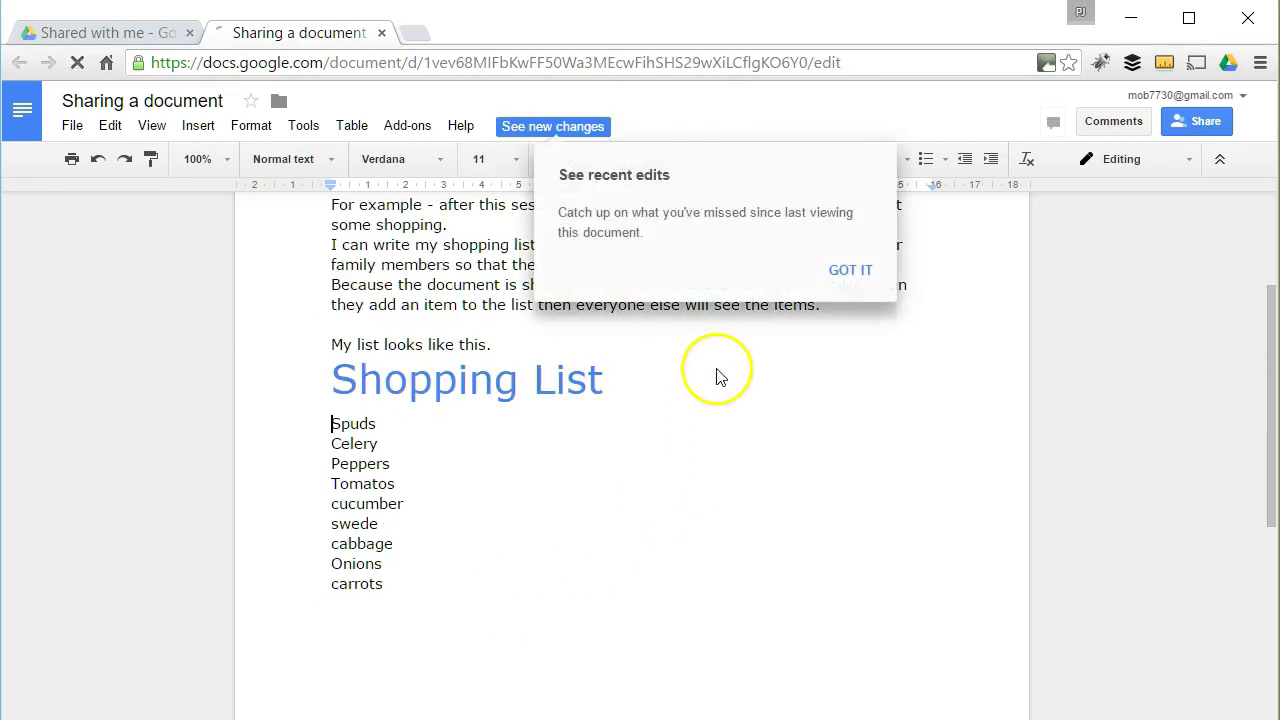
click(845, 272)
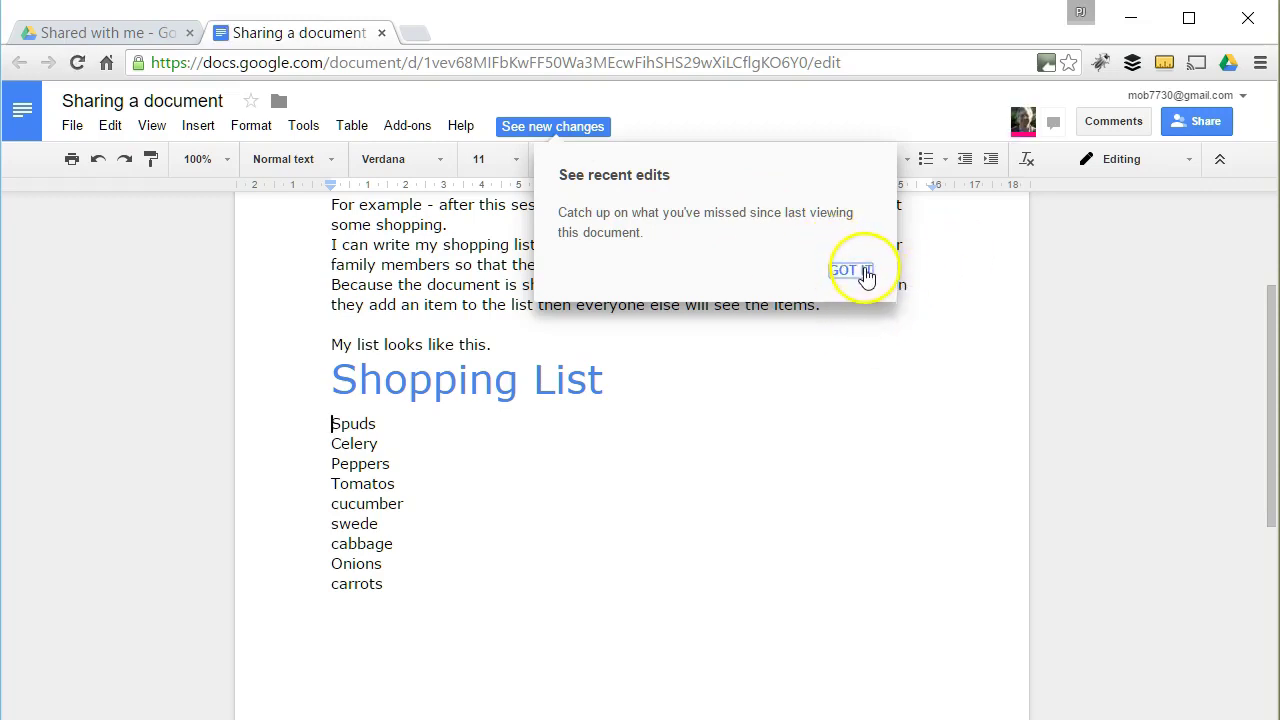
click(815, 401)
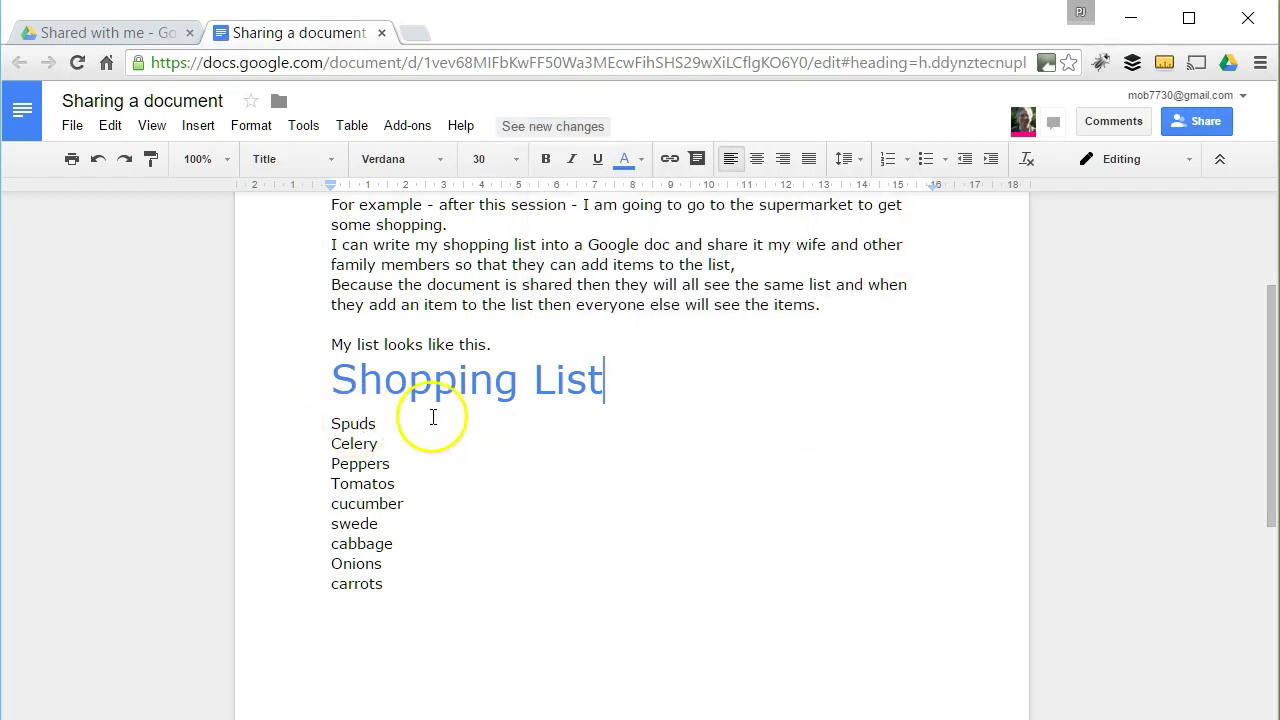
click(331, 425)
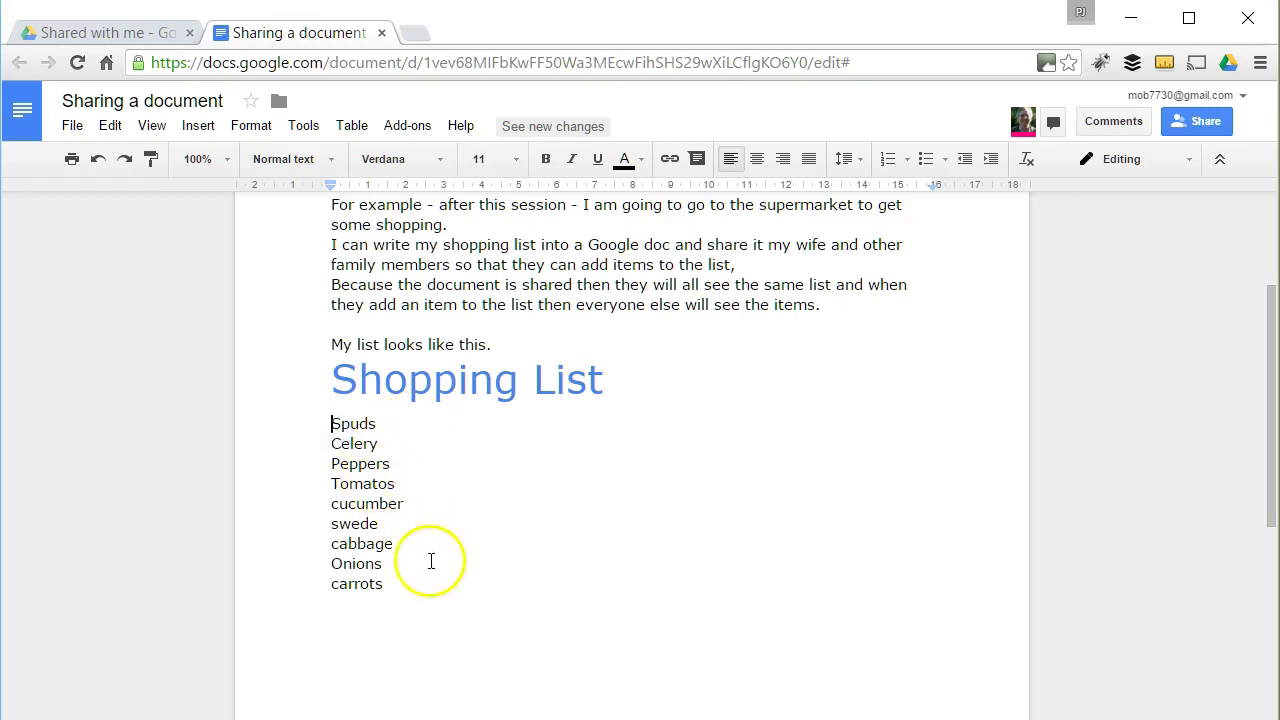
Step: Add Sauce, Fish and Chicken on separate new lines below carrots
click(408, 582)
key(Return)
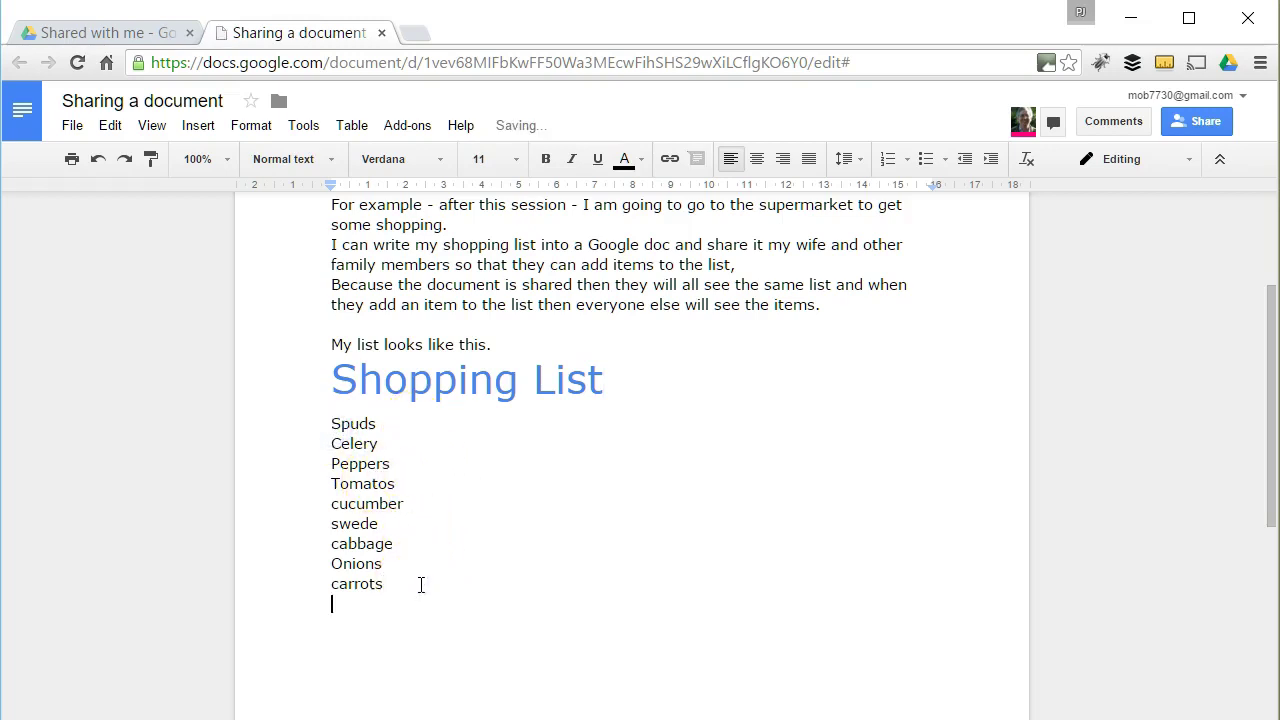
text(Sau)
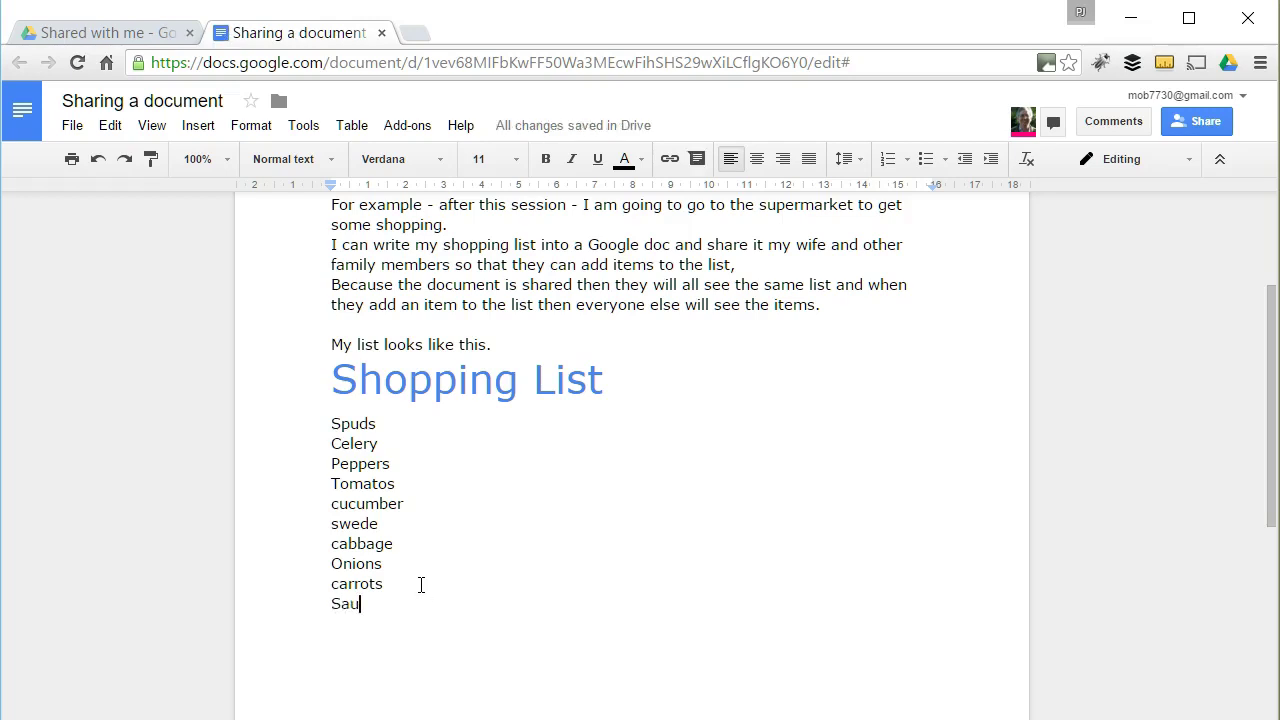
text(c)
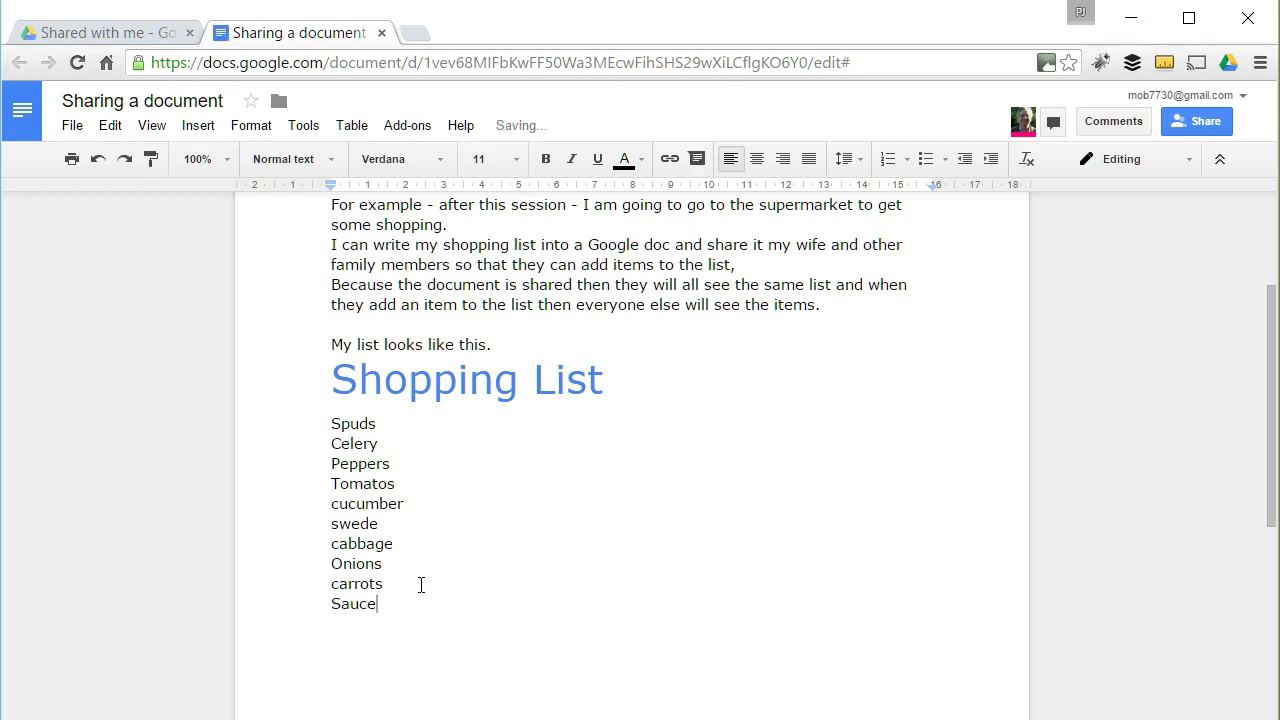
text(e)
key(Return)
text(Fish)
key(Return)
text(C)
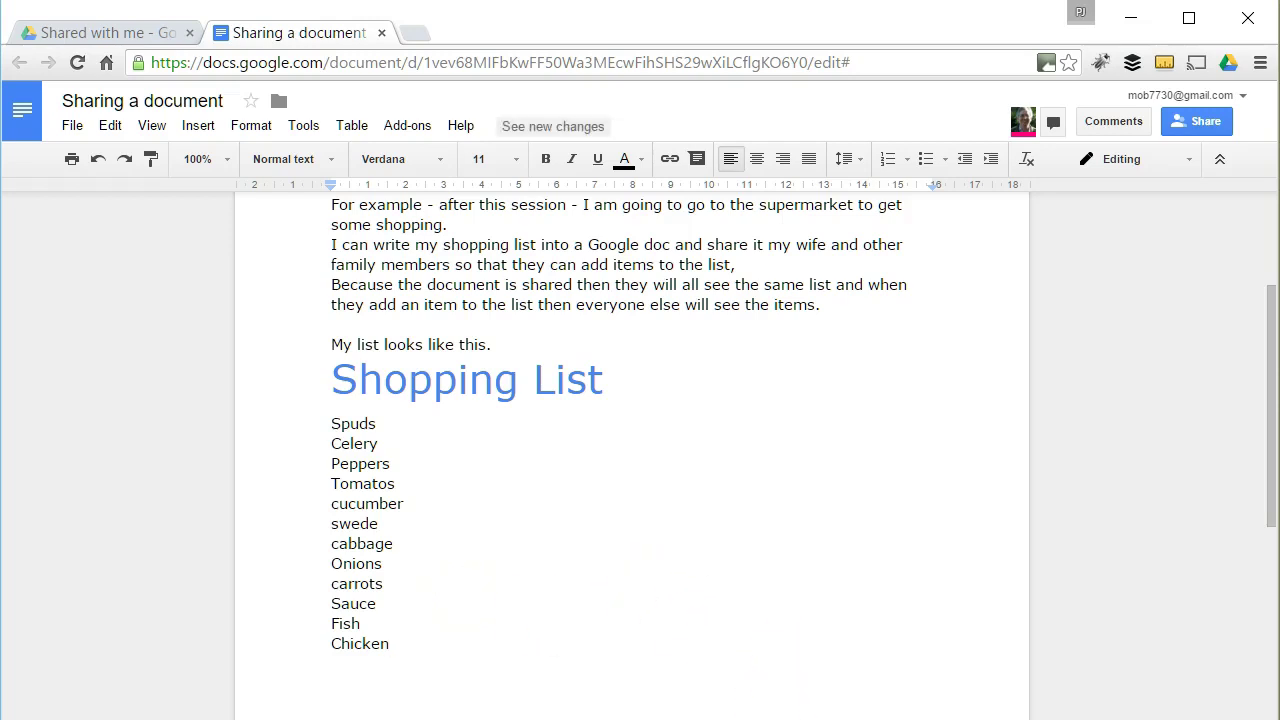
Step: In the second collaborator's Firefox window, select the word Chicken and make it bold
key(alt+Tab)
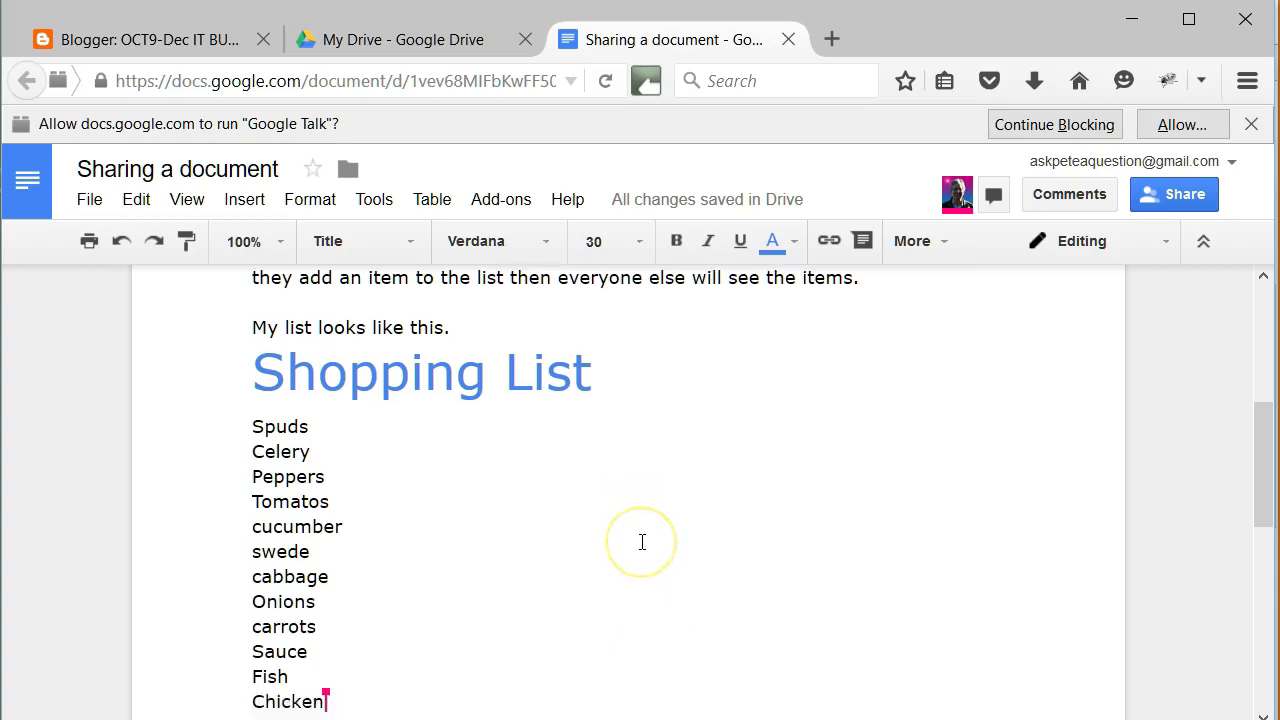
scroll(642, 542, down, 1)
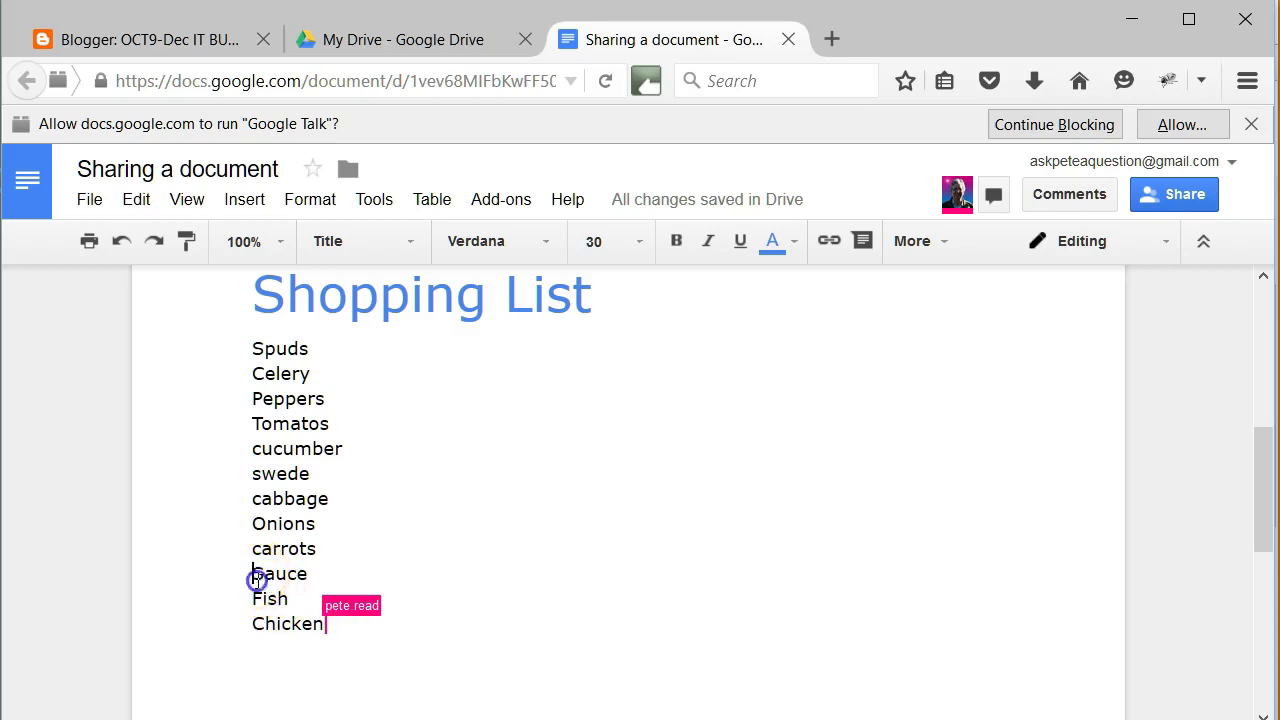
drag(252, 575, 311, 623)
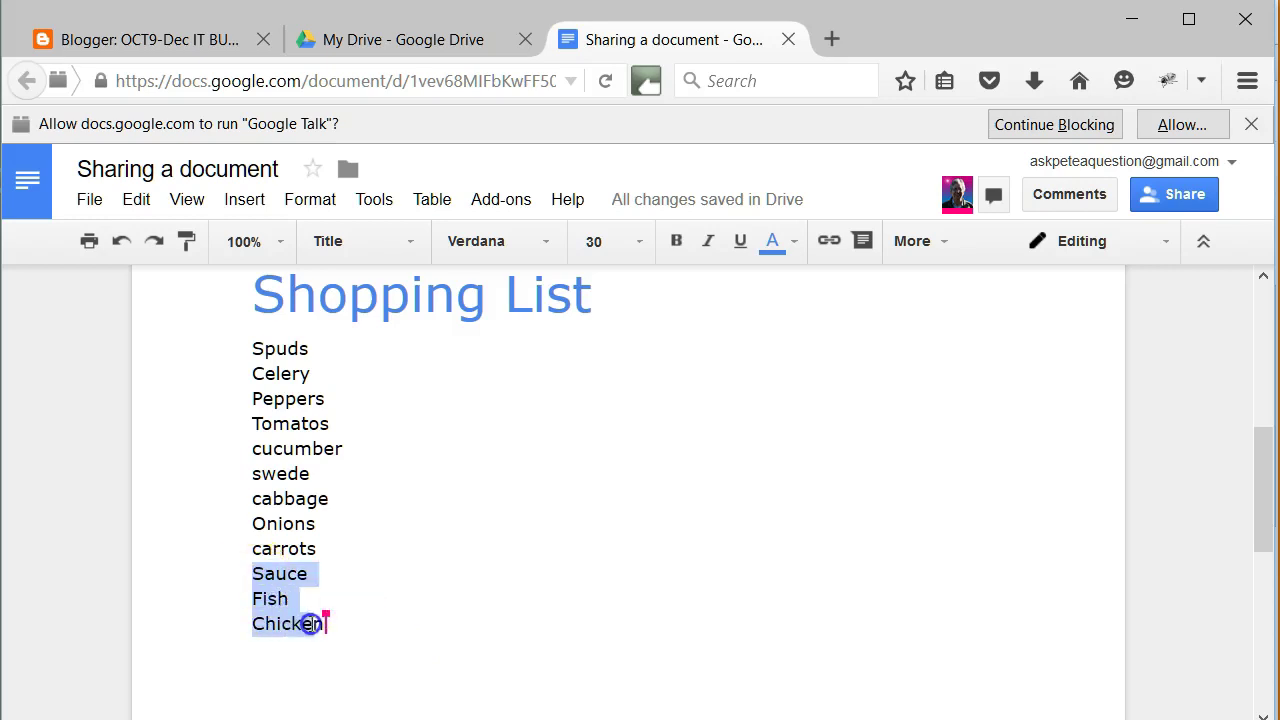
click(417, 609)
click(600, 487)
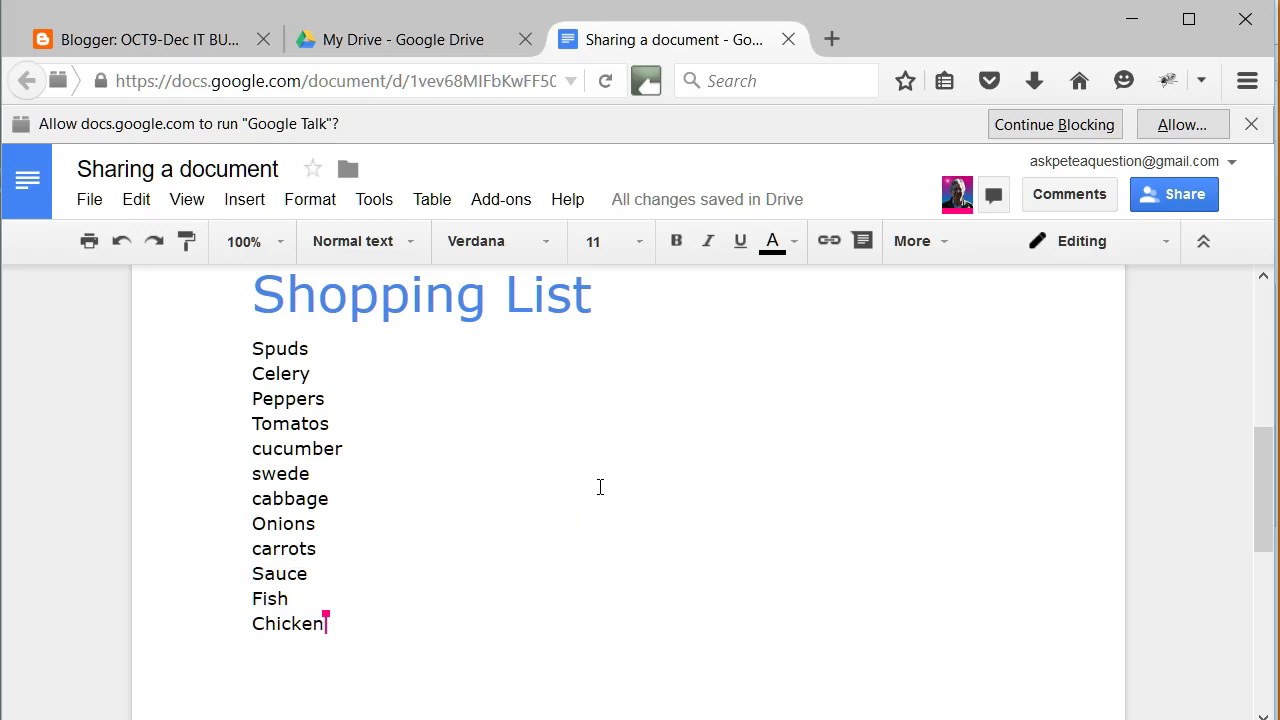
click(270, 625)
drag(270, 625, 328, 626)
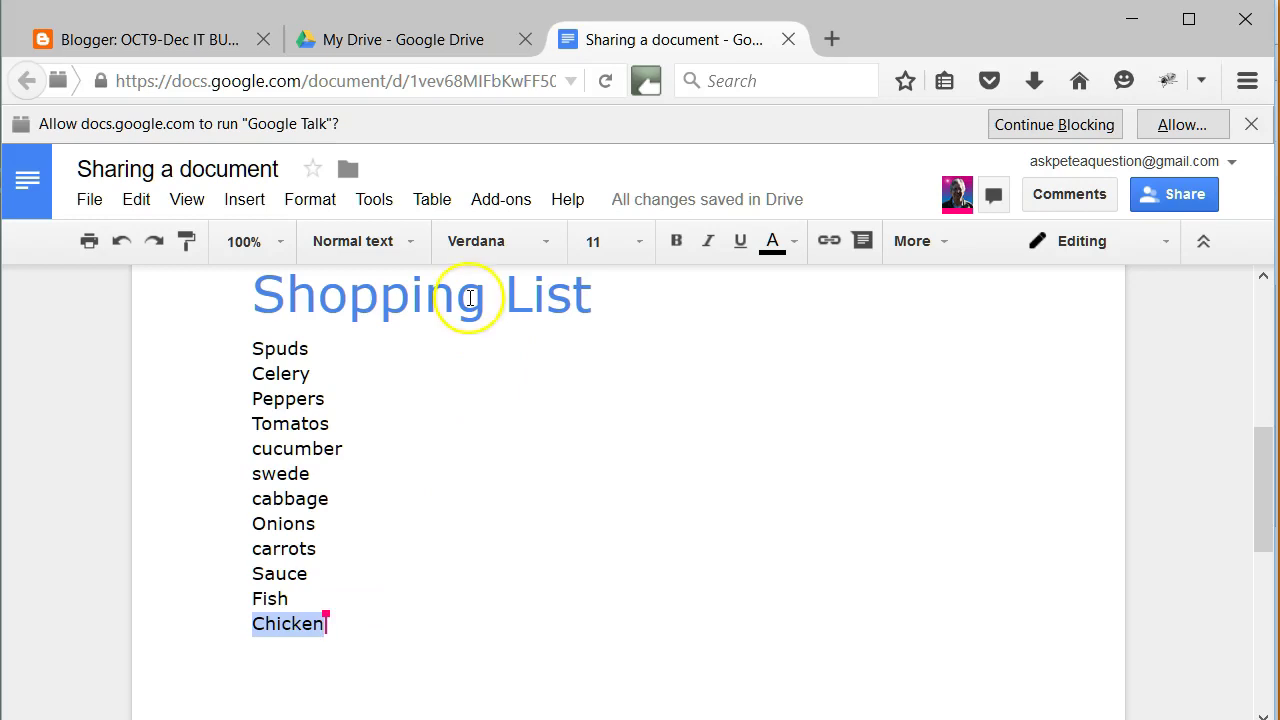
click(678, 243)
click(697, 512)
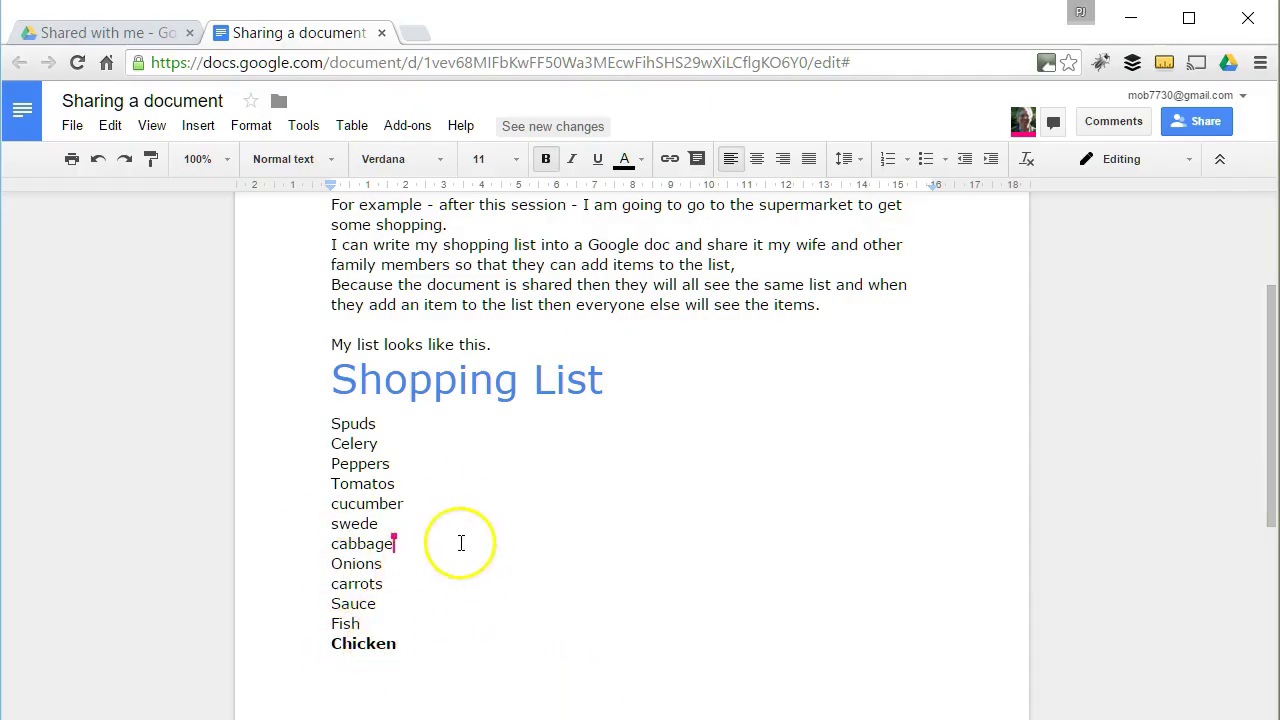
Step: Close the collaborator's profile card and open the document chat panel
click(461, 543)
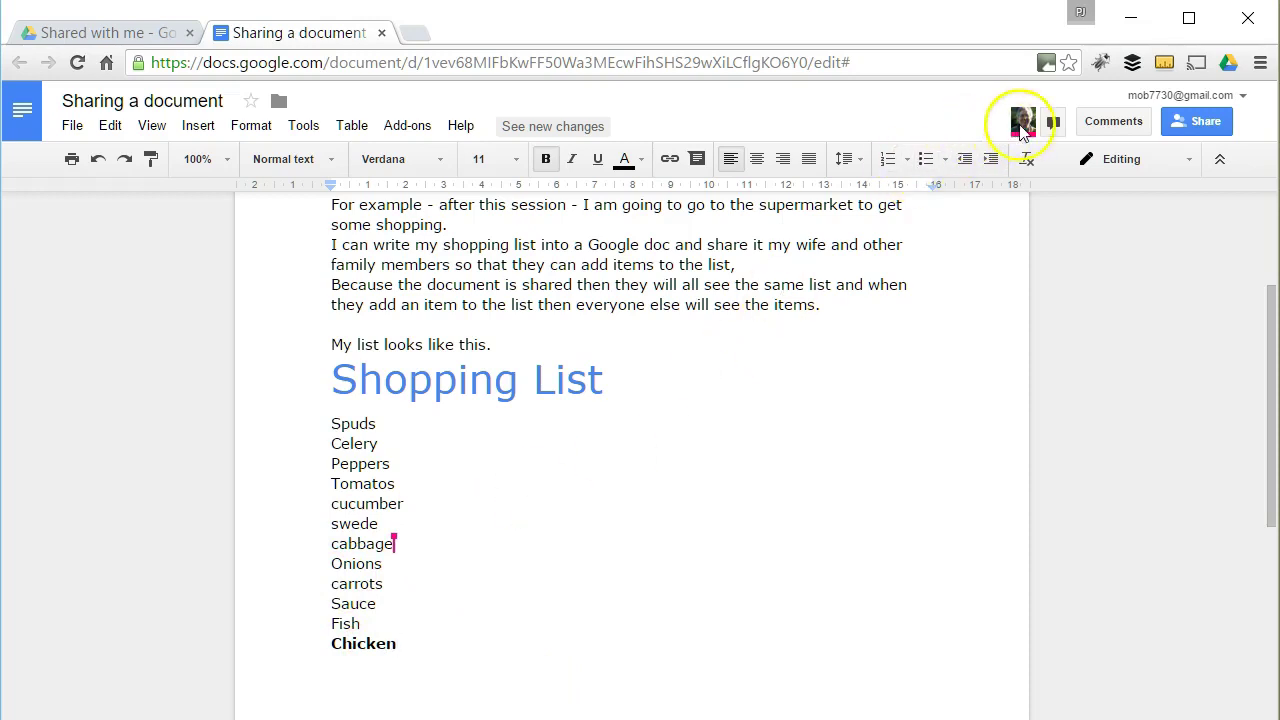
mouse_move(1022, 130)
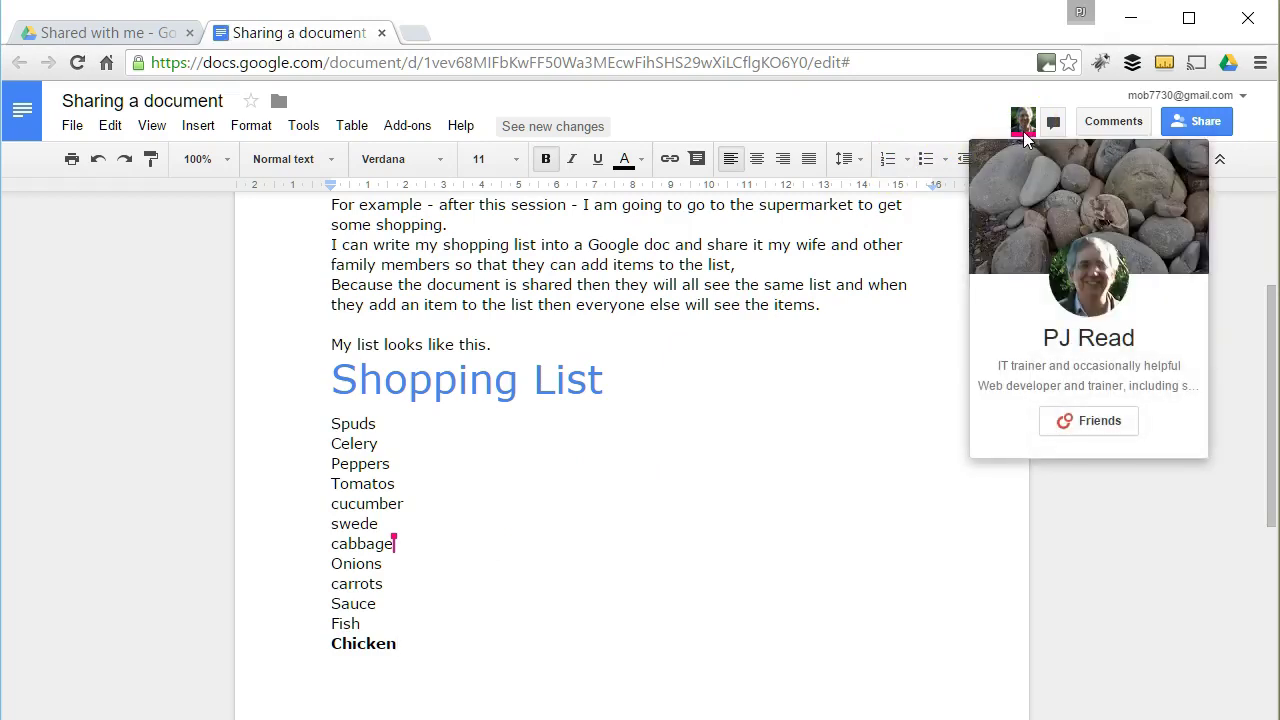
click(1026, 134)
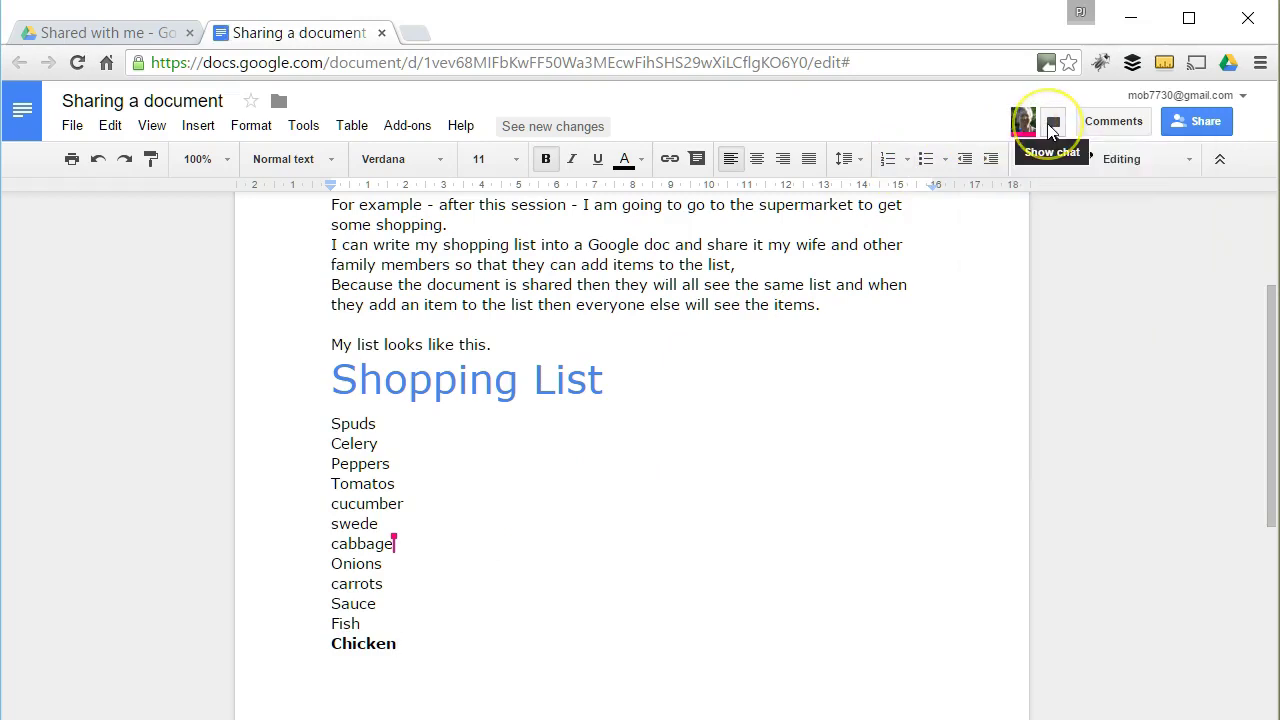
click(1052, 125)
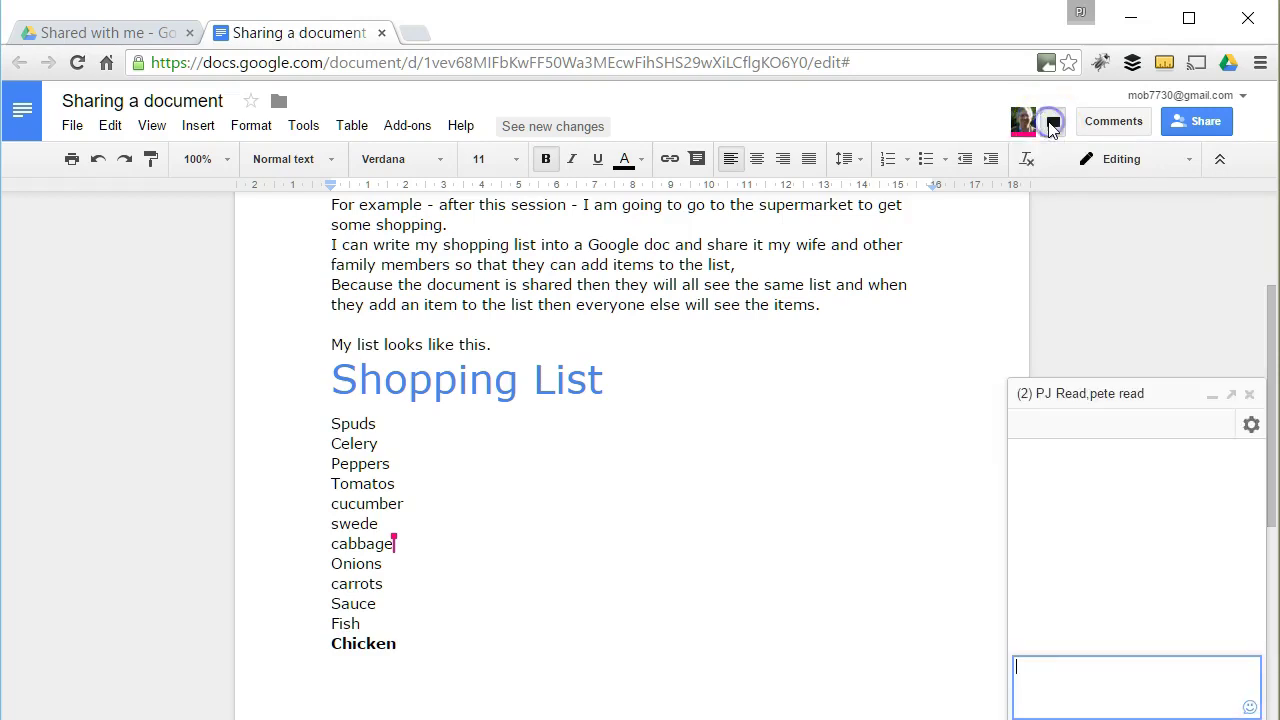
Step: Type and send the chat message 'what do want chicken for'
click(1053, 680)
text(hoi)
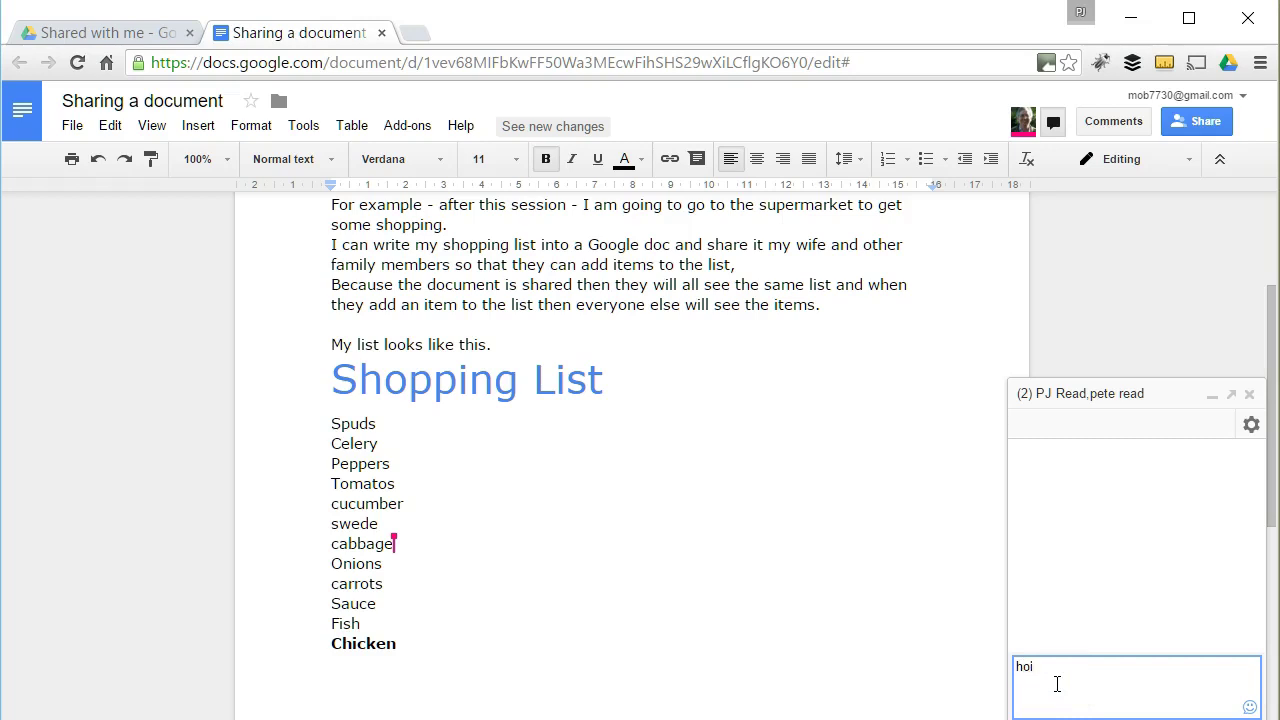
key(BackSpace)
key(BackSpace)
key(BackSpace)
text(what do want chicjken for)
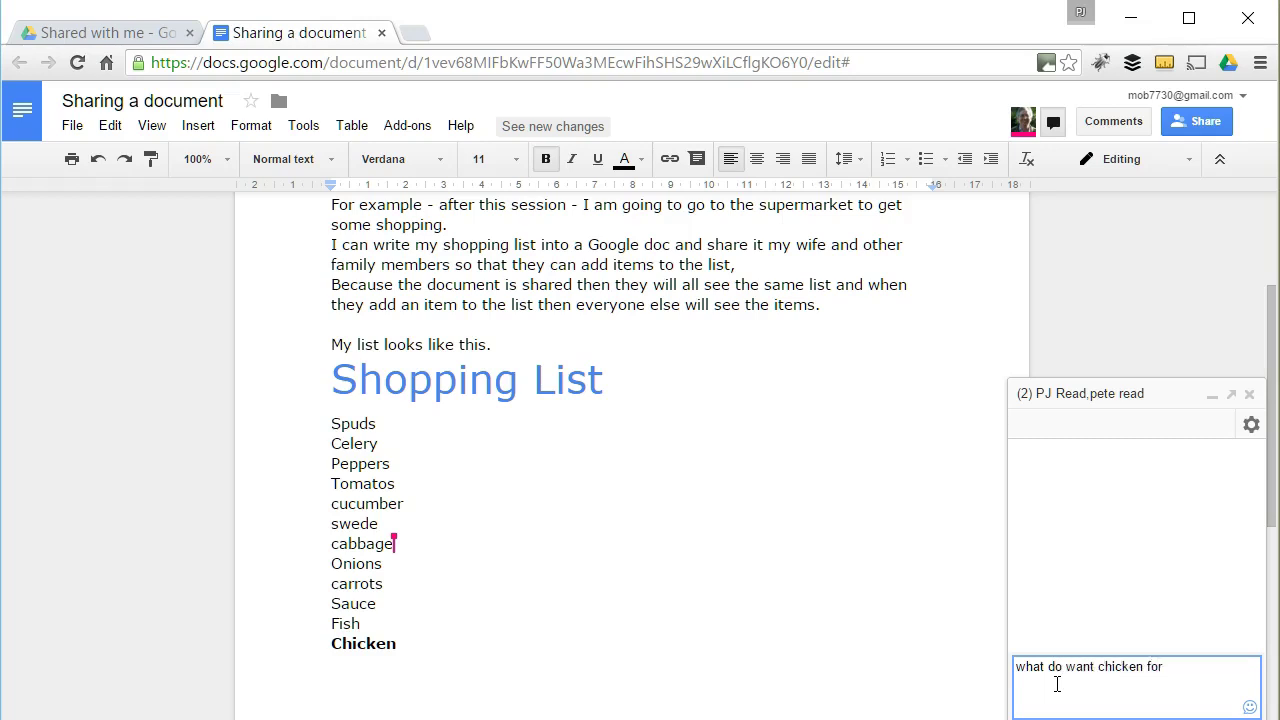
key(Return)
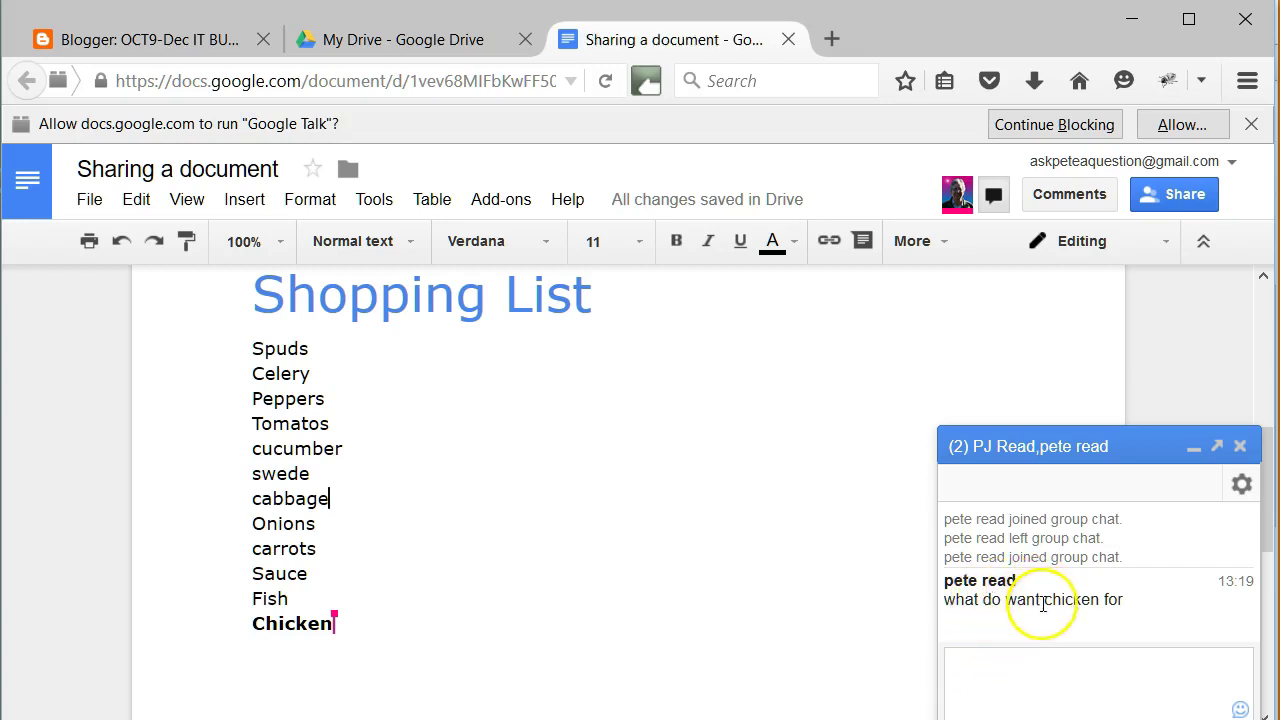
Step: Focus the recipient's chat message box to reply to the chicken question
click(1112, 684)
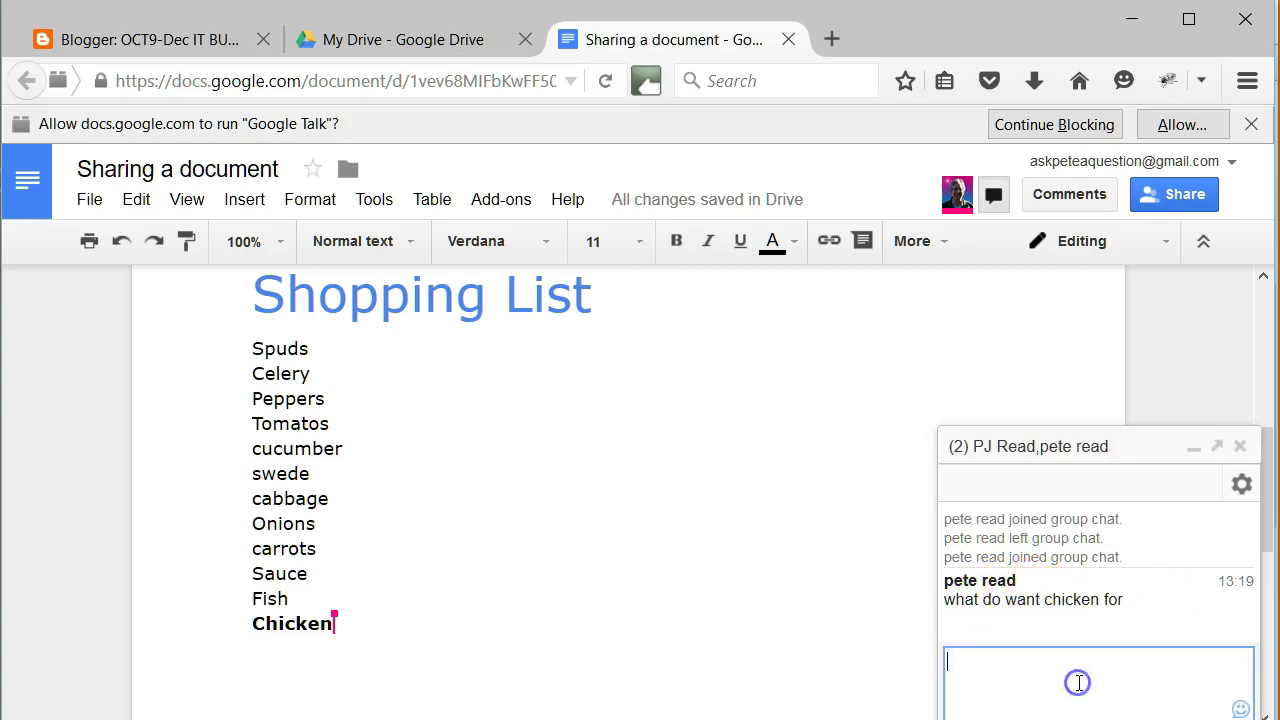